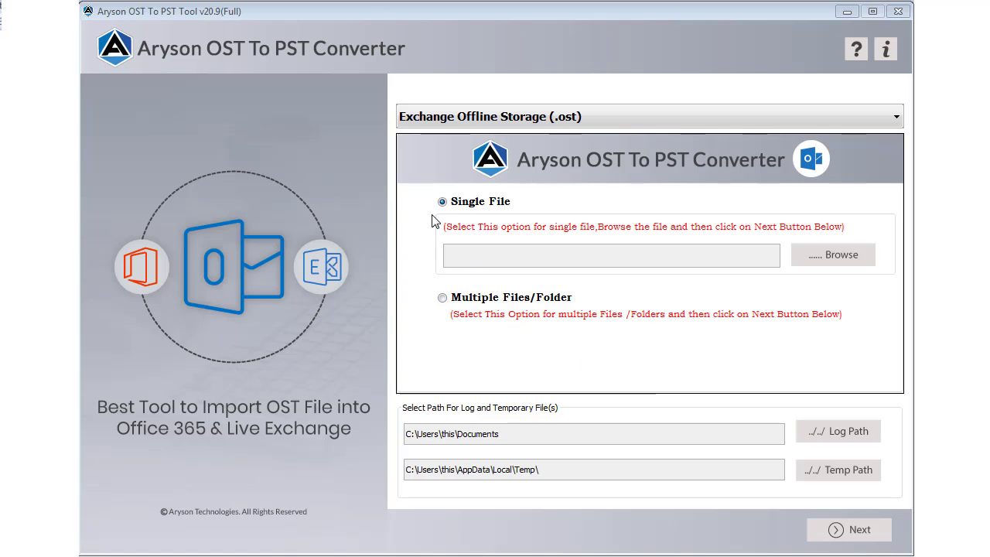
With Single File input selected, browse to and load Testing.ost as the OST source
click(568, 311)
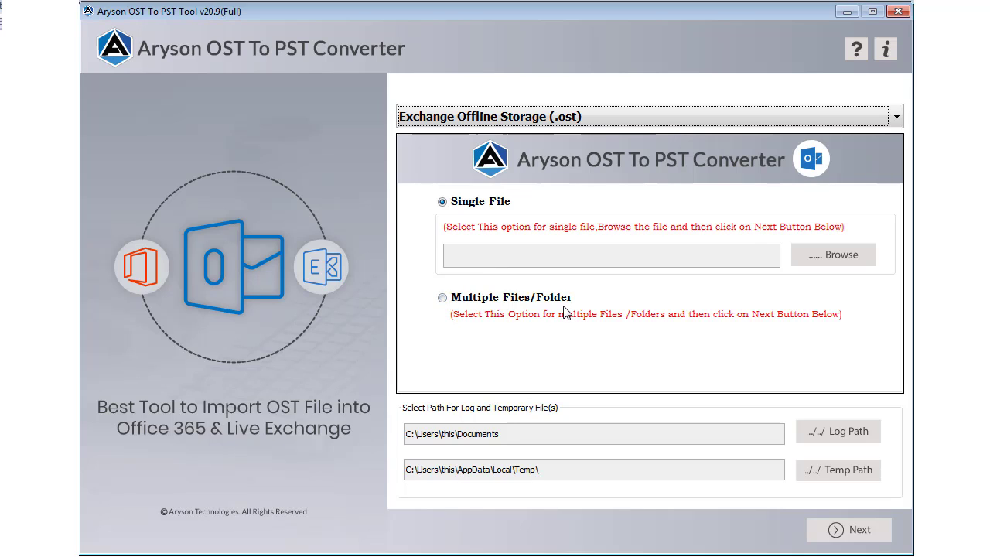
click(446, 300)
click(442, 203)
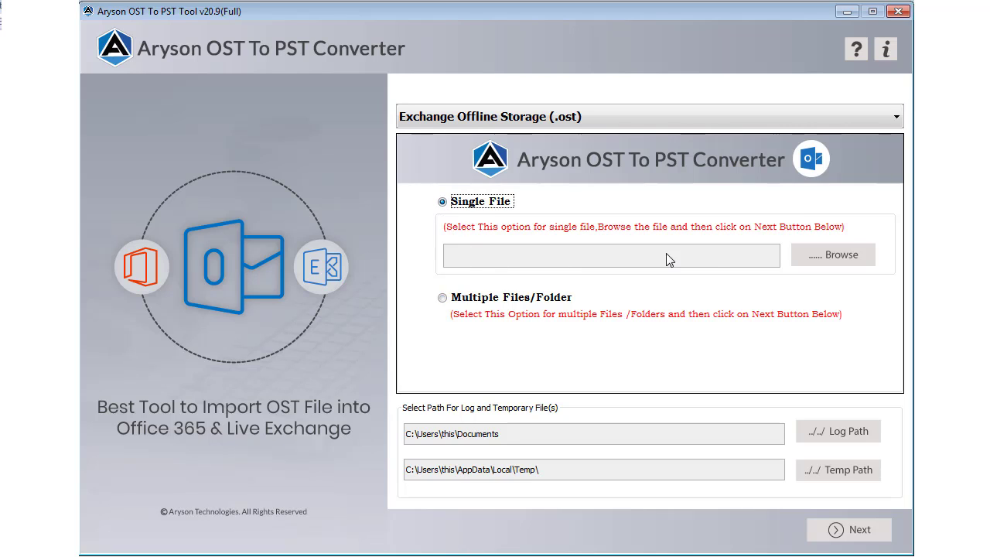
click(816, 255)
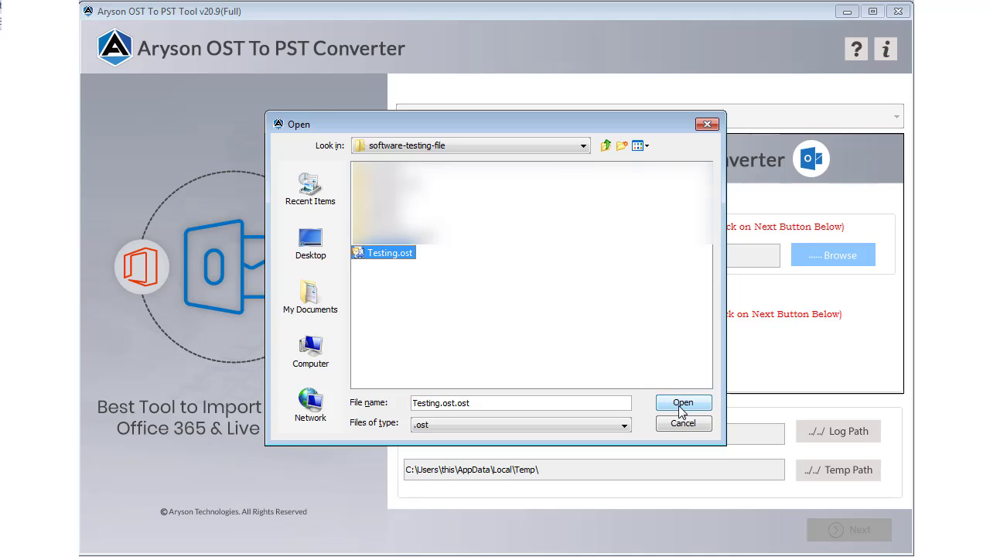
click(681, 409)
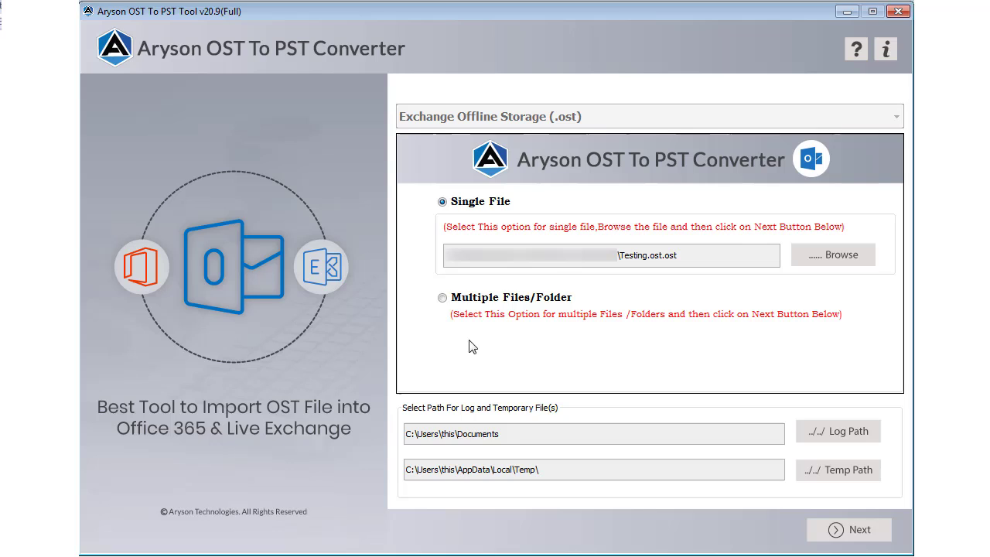
Switch to Multiple Files/Folder input and add Testing.ost.ost (16.04 MB) to the file list
click(462, 305)
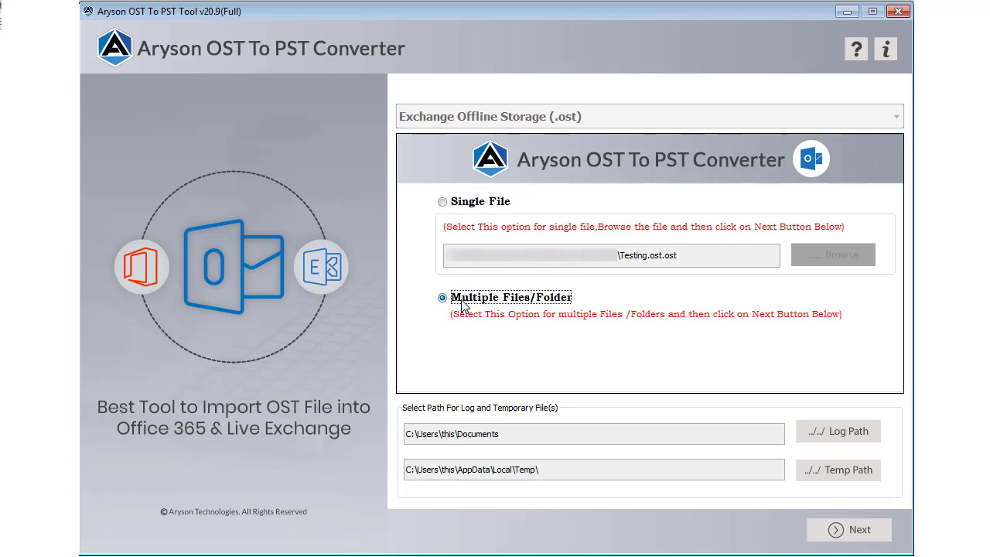
click(857, 534)
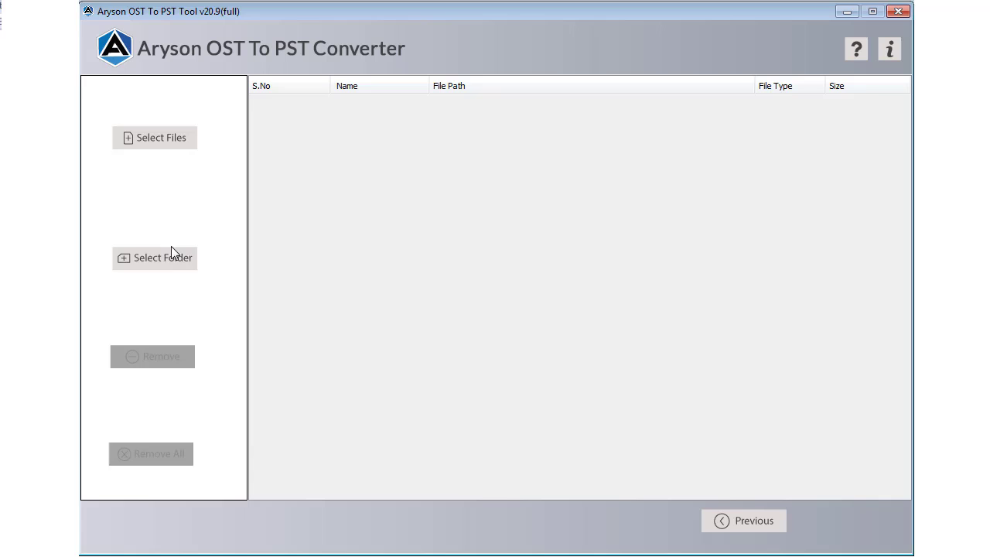
click(164, 141)
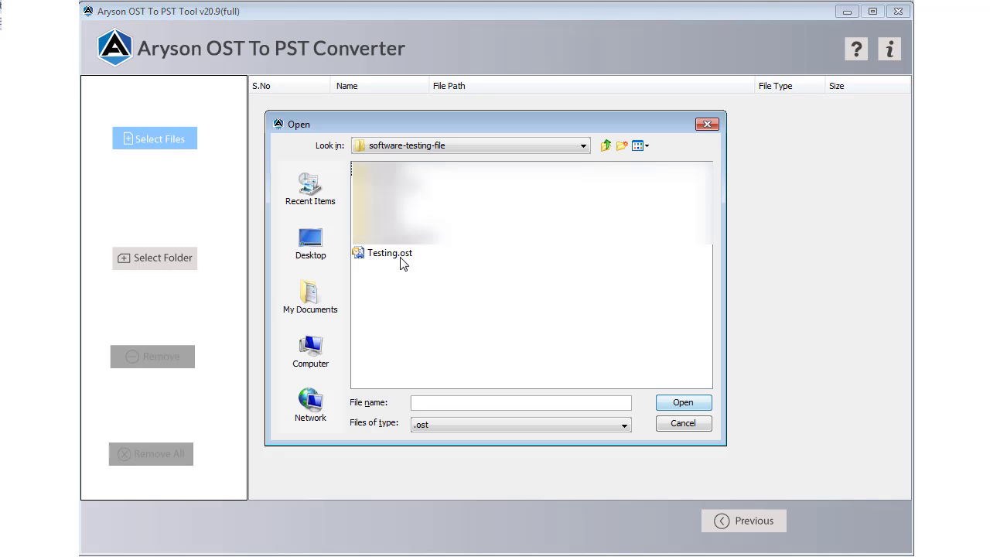
click(401, 258)
click(670, 404)
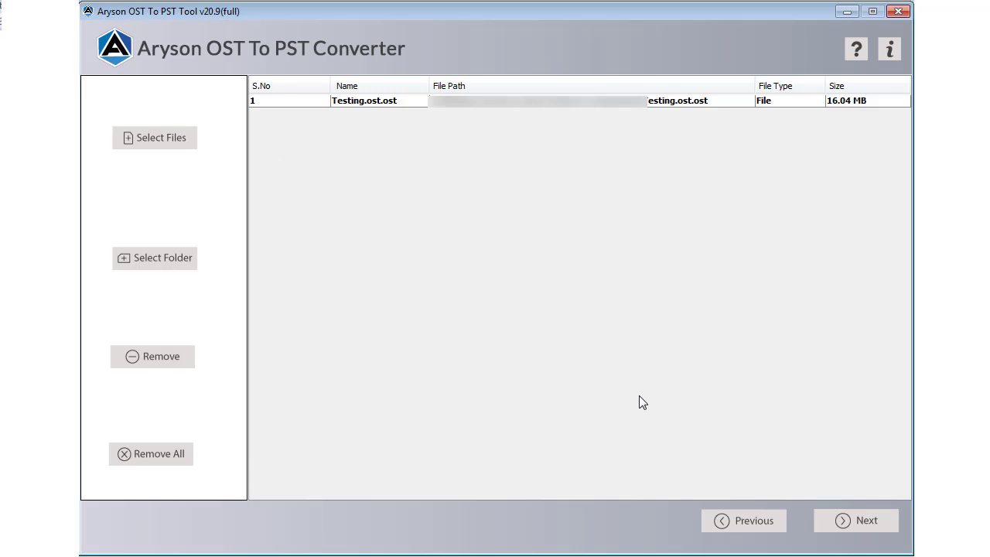
click(528, 106)
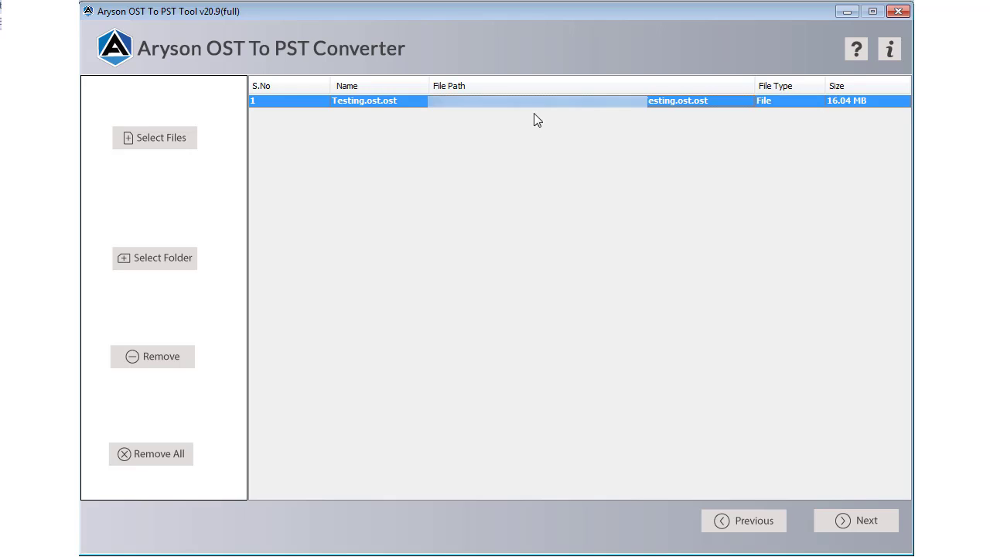
Scan the mailbox, select its tree, and continue to the save options page
click(862, 524)
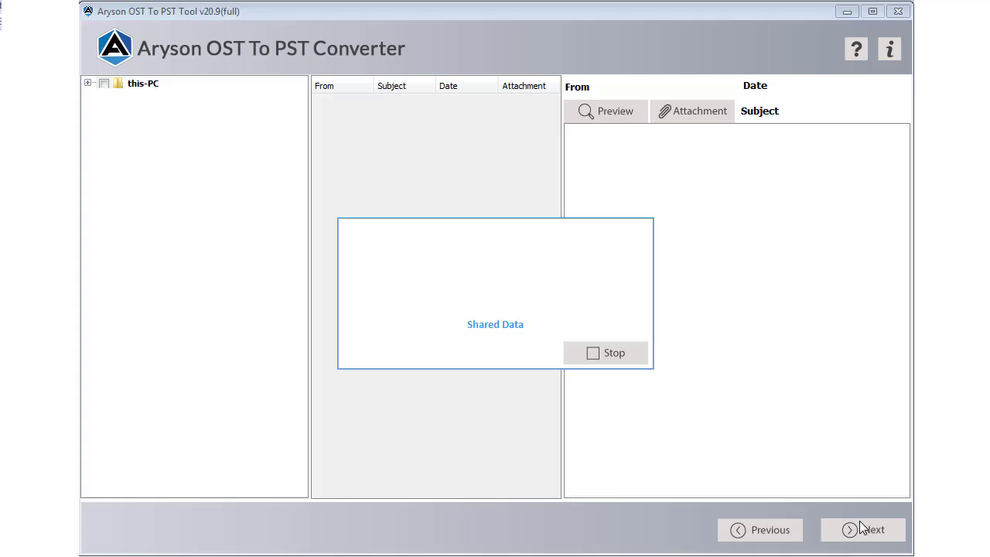
click(106, 87)
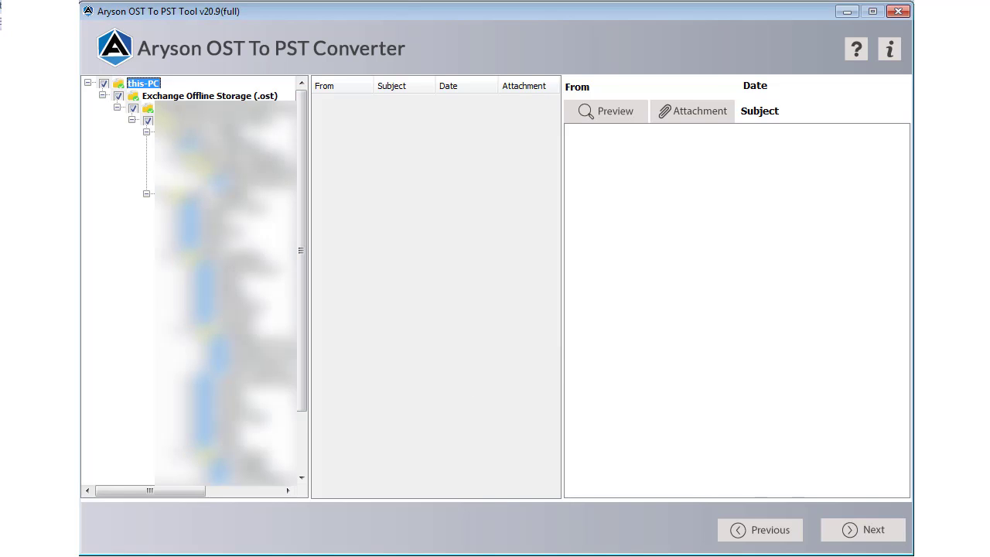
click(868, 534)
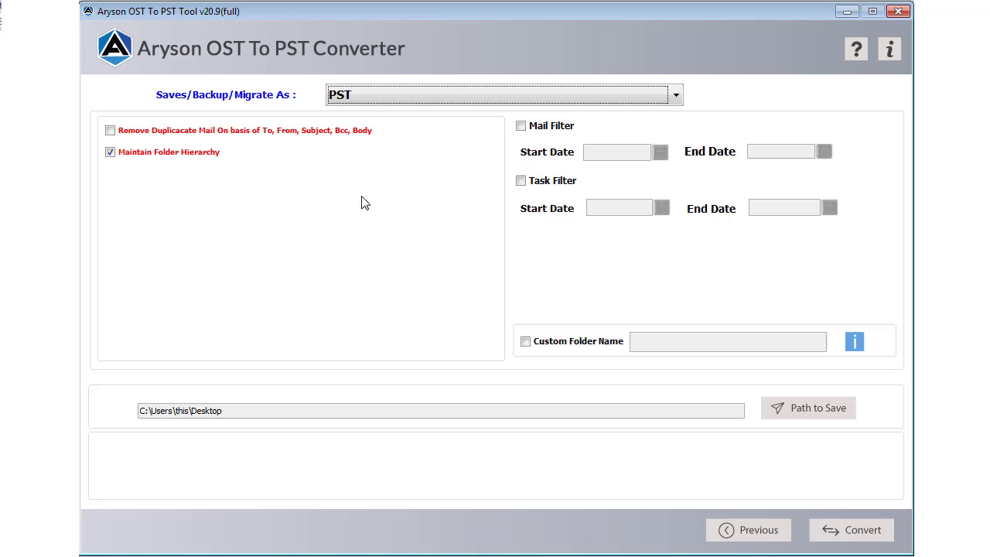
Keep PST output, enable Remove Duplicate Mail with date filter off, and set custom folder name 'PST'
click(404, 101)
click(402, 96)
click(111, 131)
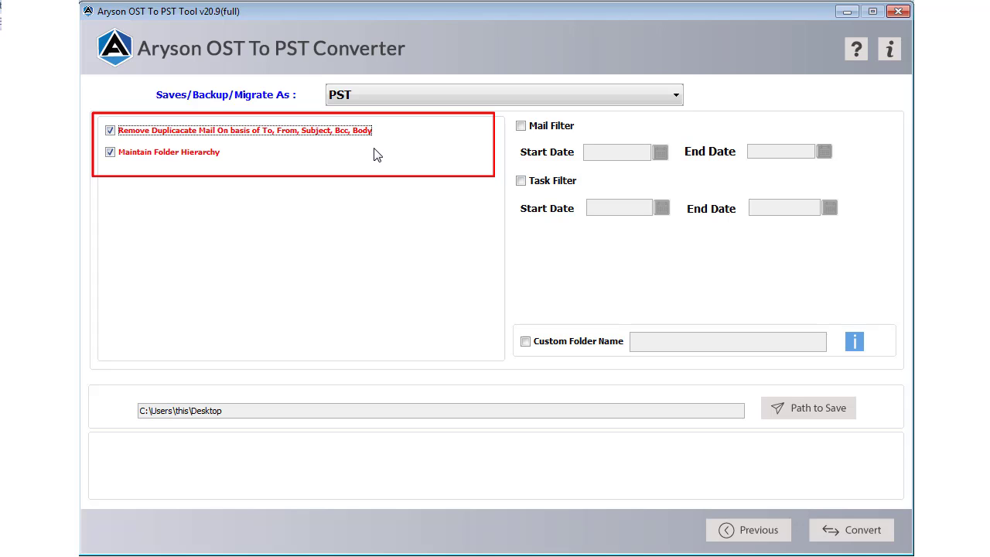
click(521, 127)
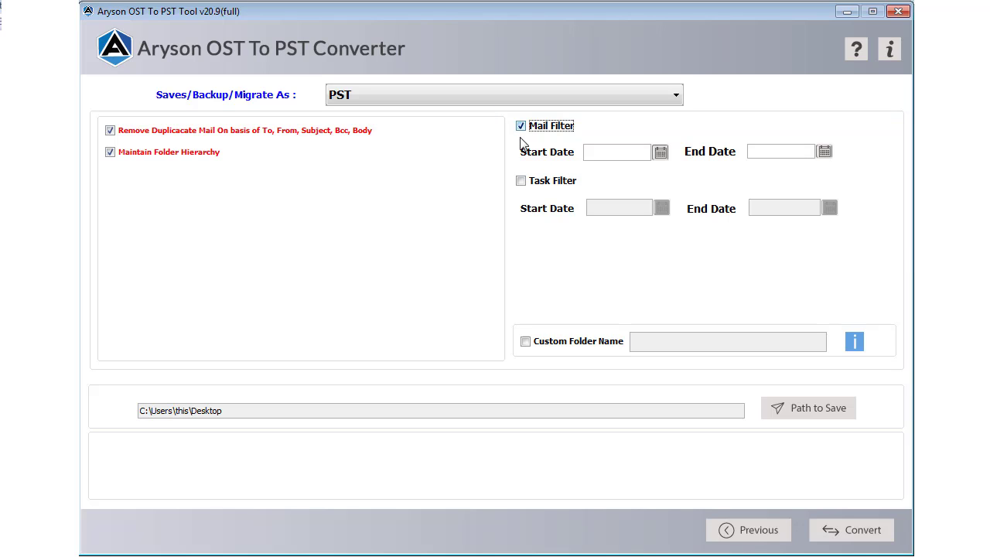
key(space)
click(526, 342)
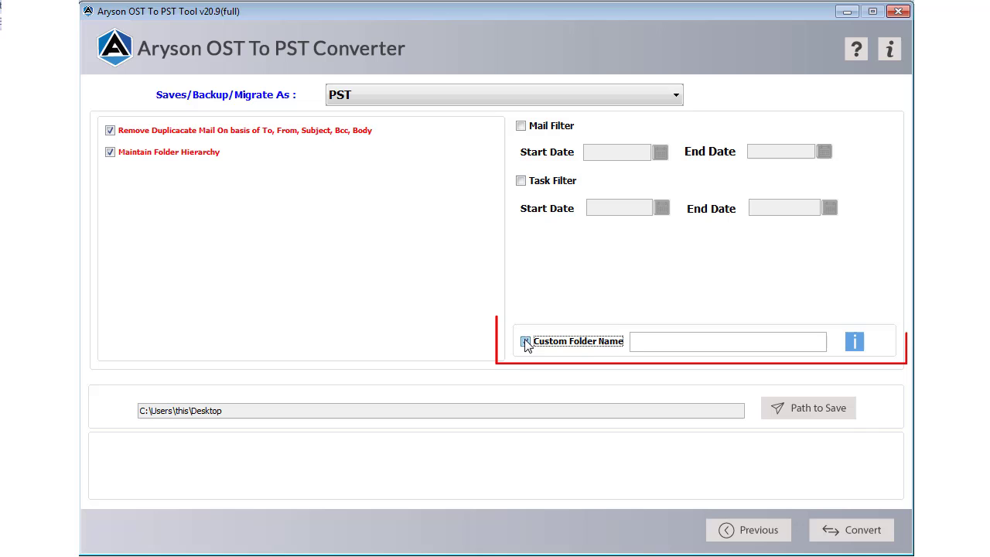
click(650, 345)
text(PST)
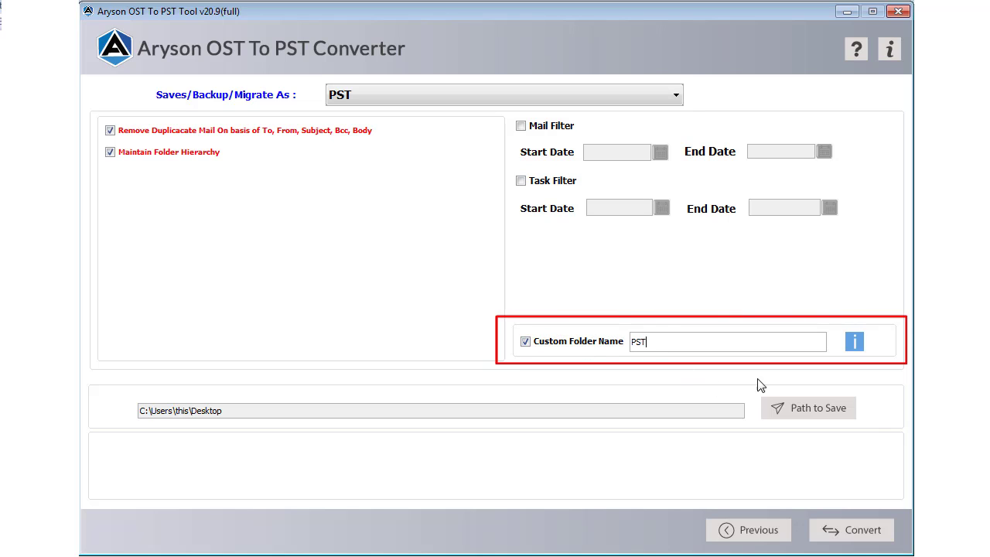
Set the Desktop as the save path and convert the mailbox to PST
click(805, 408)
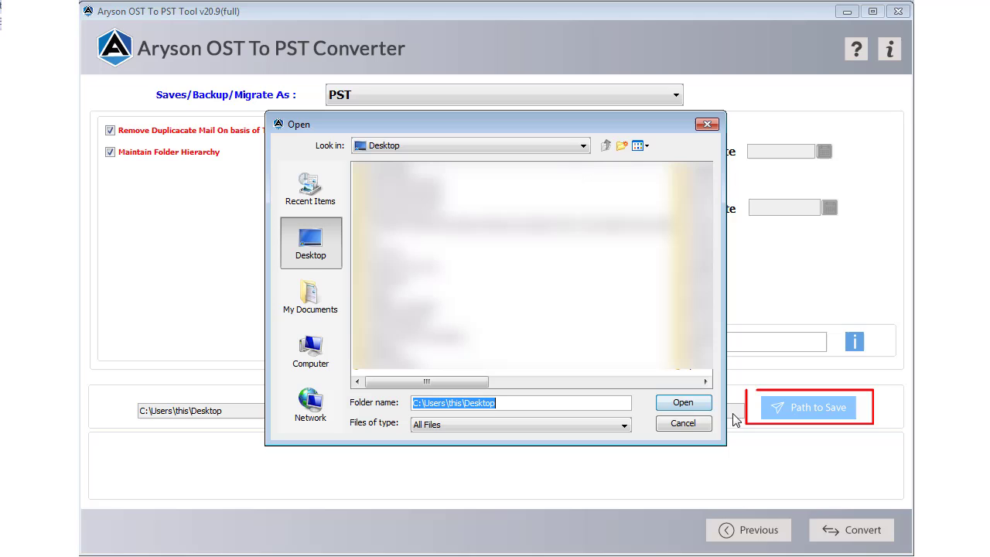
click(677, 403)
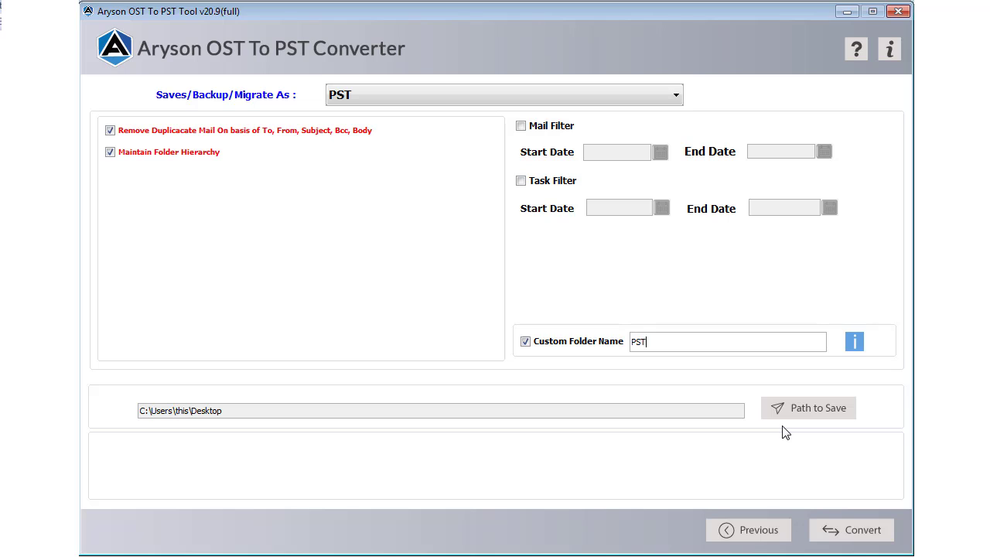
click(853, 533)
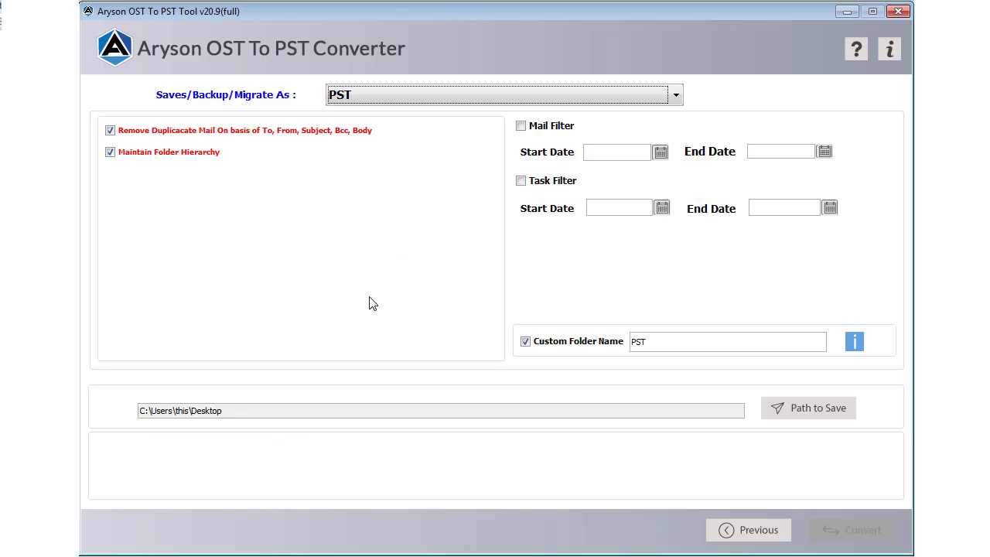
Choose GMAIL as output and paste the account's e-mail address and app password
click(428, 96)
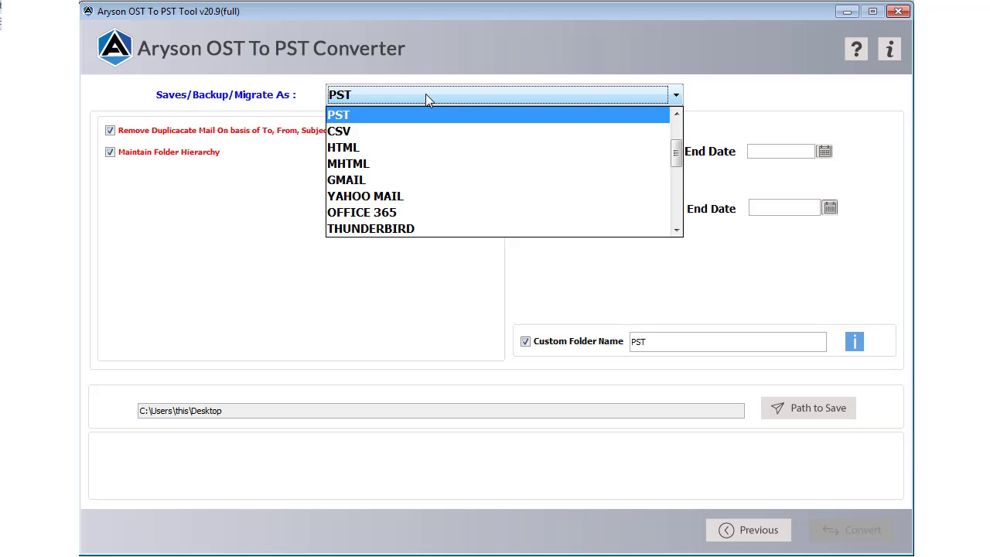
click(387, 184)
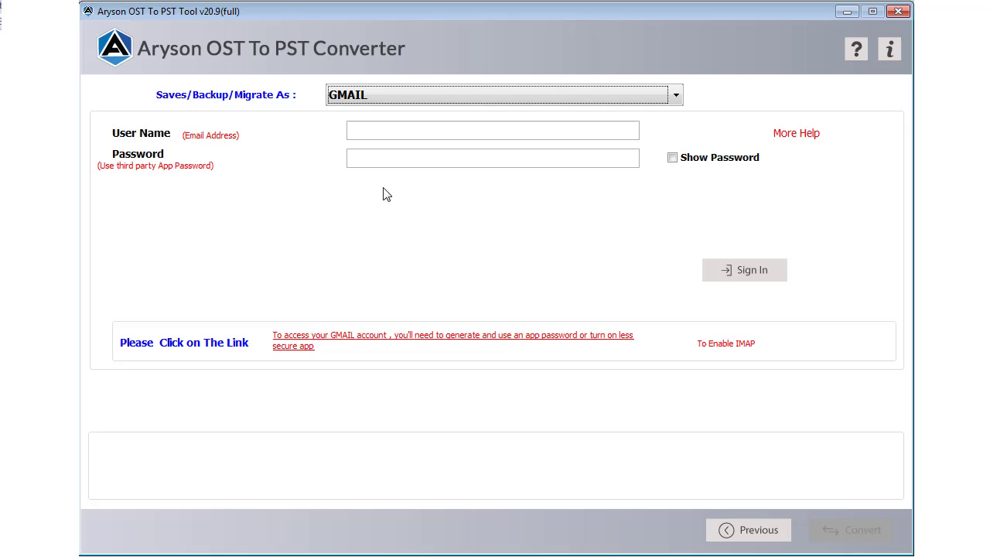
click(375, 133)
key(ctrl+v)
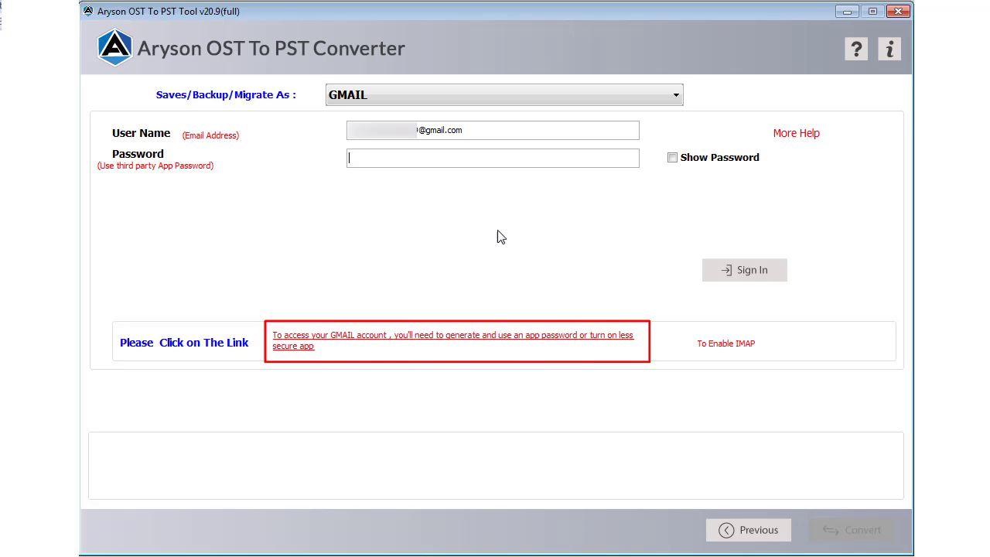
click(373, 160)
key(ctrl+v)
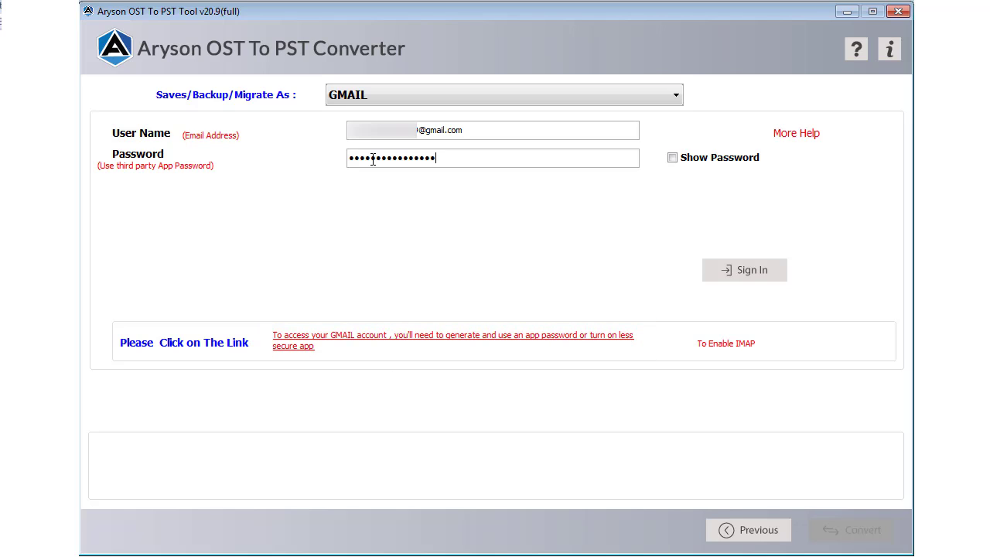
Sign in to Gmail and enable duplicate-mail removal, keeping the date filters off
click(744, 270)
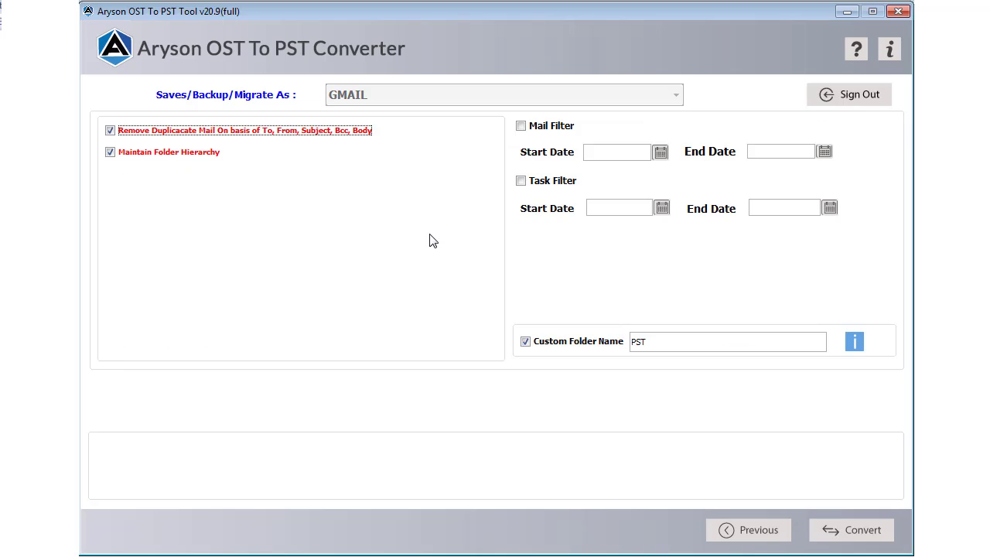
click(109, 132)
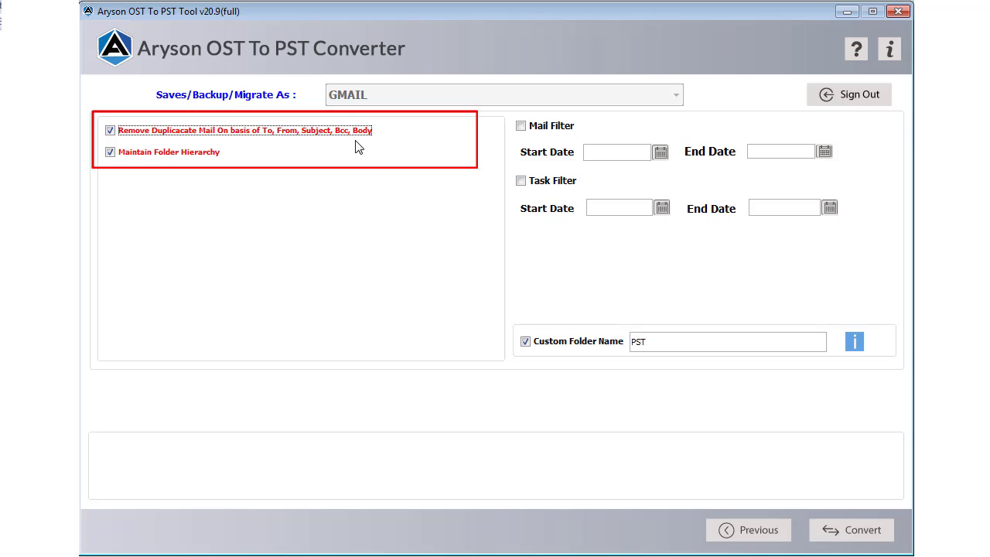
click(522, 126)
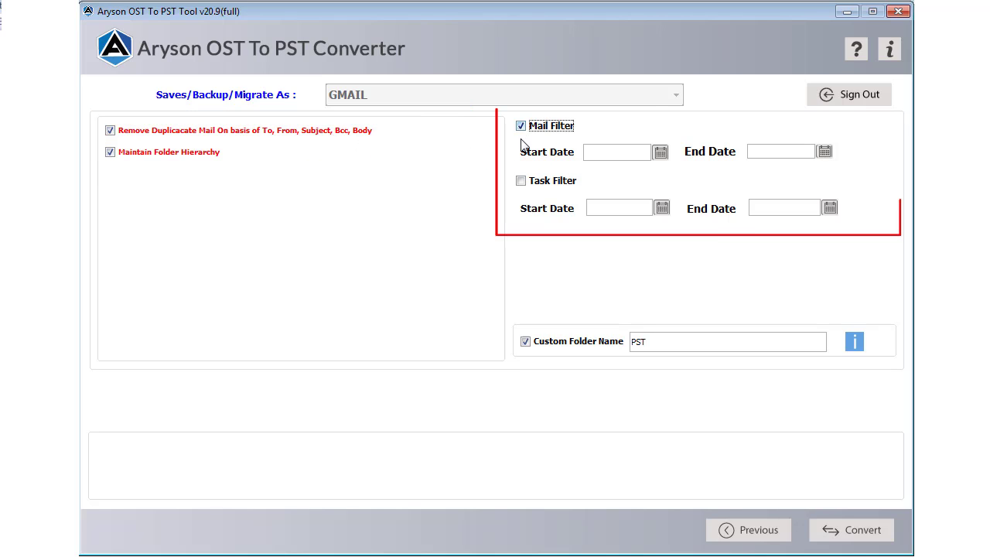
click(521, 126)
click(520, 181)
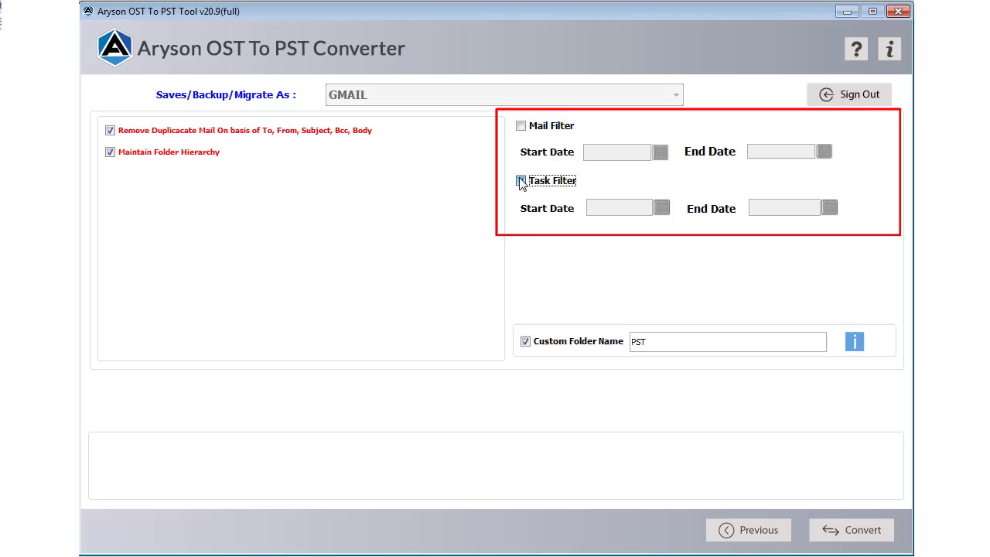
Change the custom folder name to 'GMAIL'
click(526, 344)
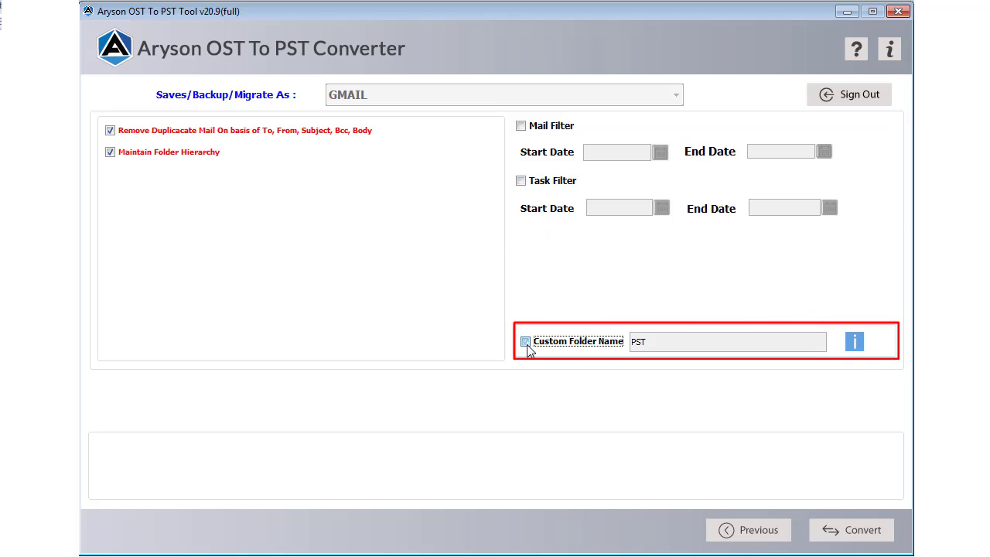
click(526, 343)
text(GMAIL)
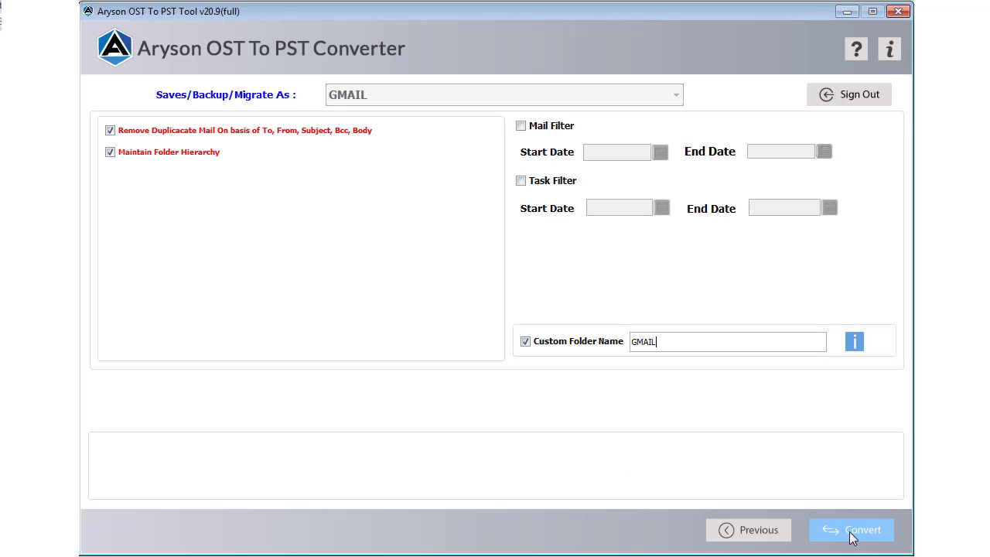
Start migrating the Testing mailbox to the Gmail account with Convert
click(850, 532)
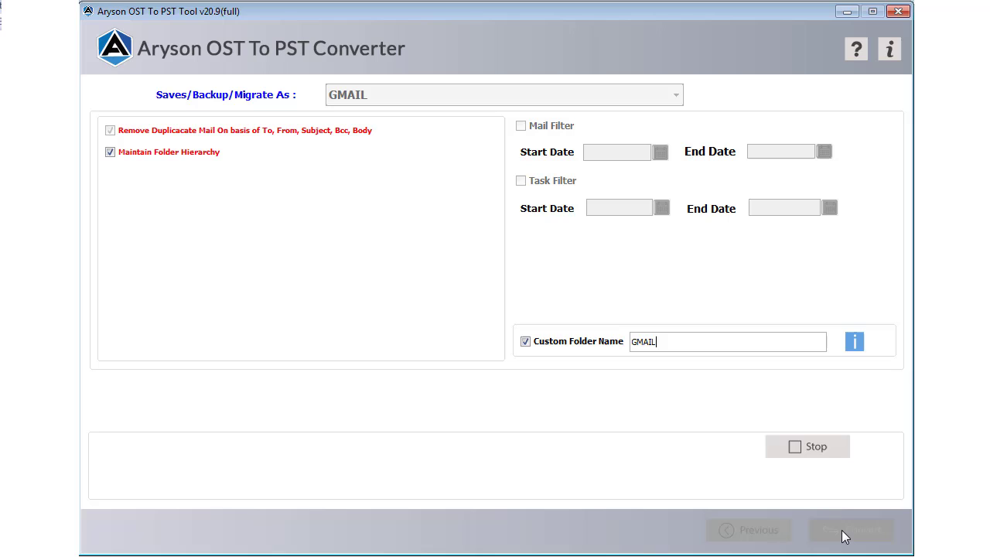